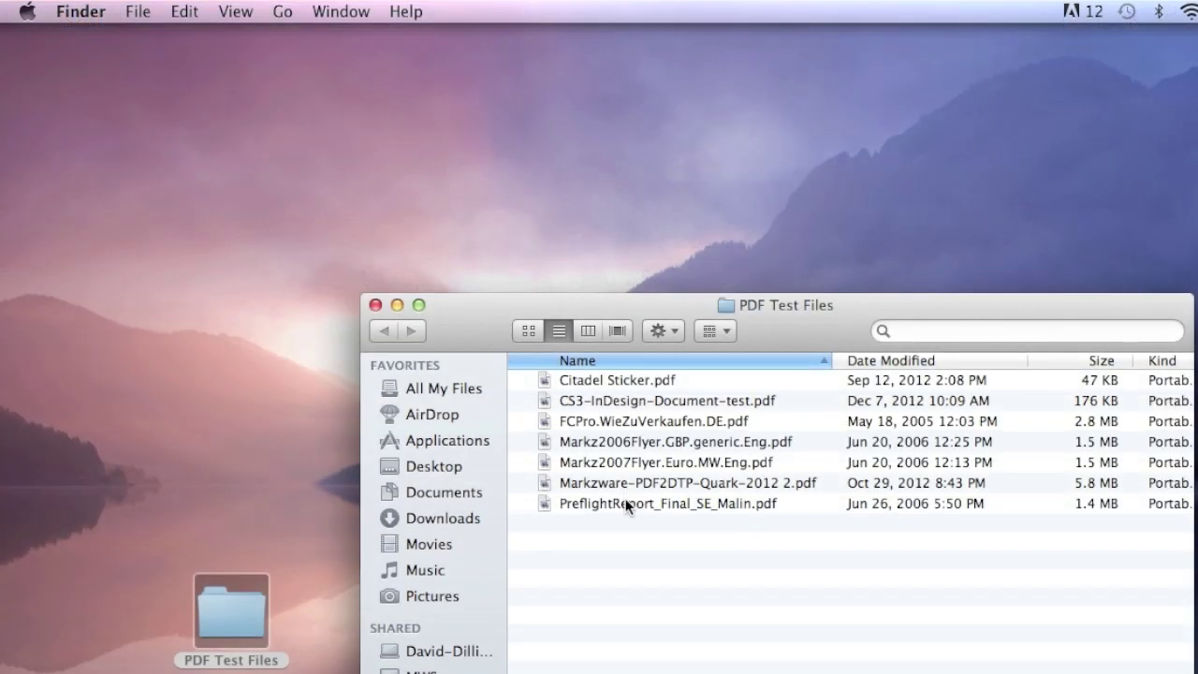
Open the preflight report PDF in Preview, page through it, and close it.
double_click(625, 502)
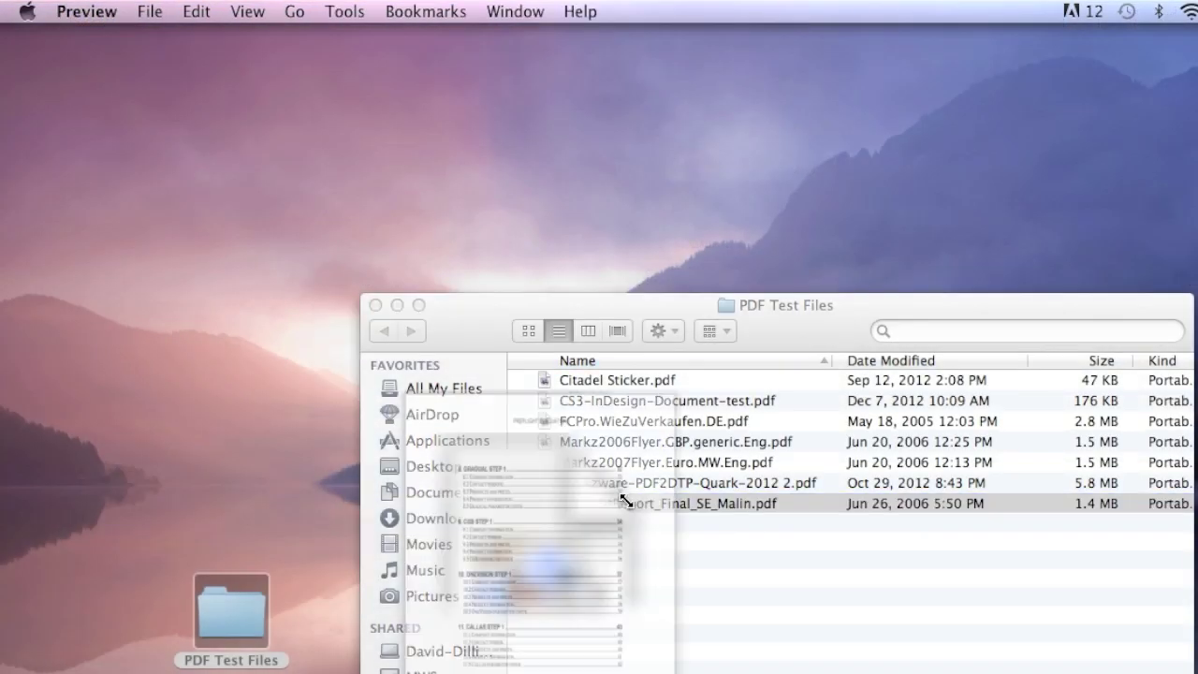
scroll(625, 502, up, 10)
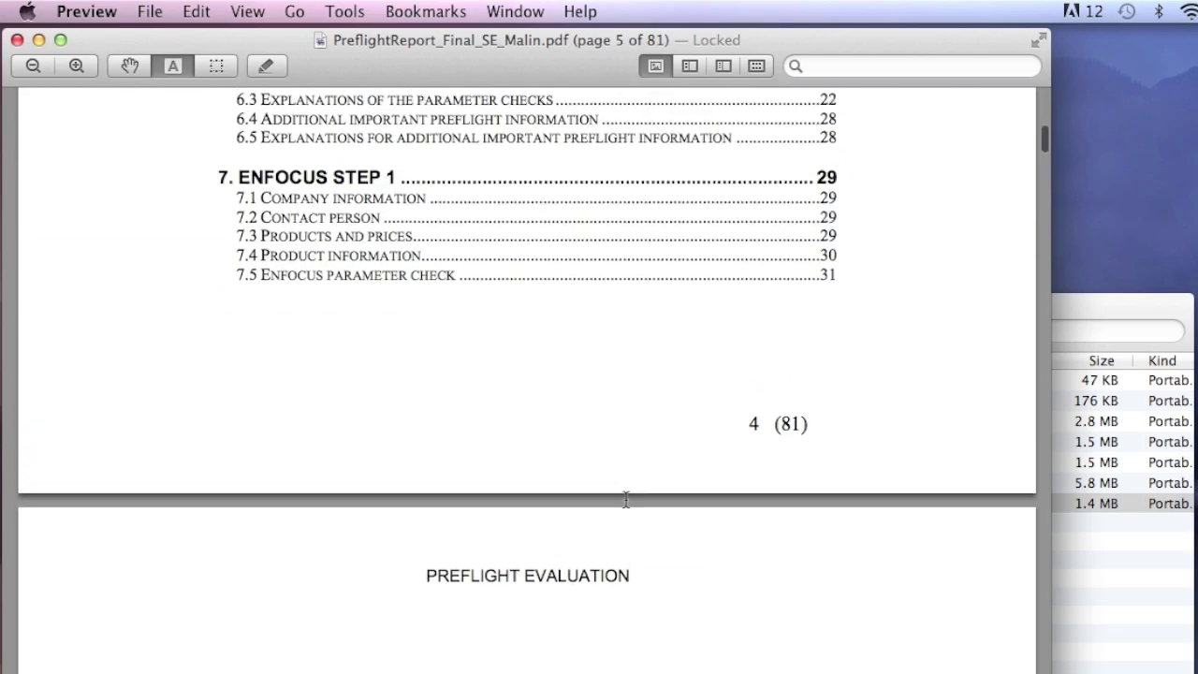
scroll(625, 503, down, 10)
scroll(625, 503, down, 20)
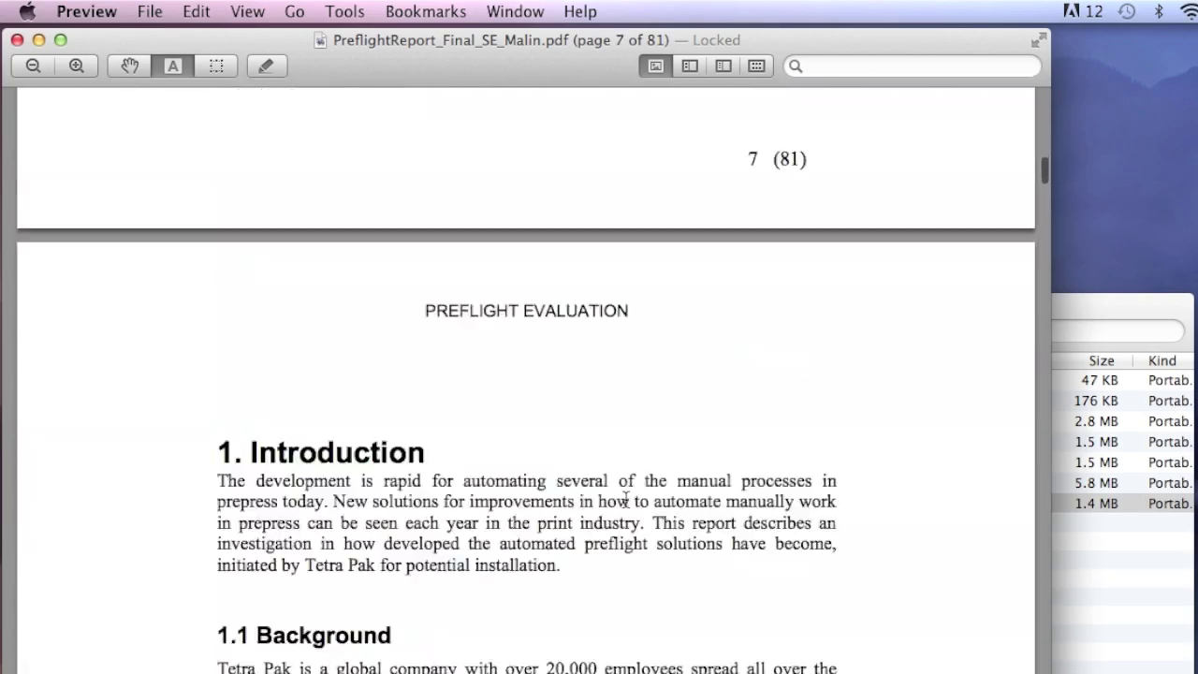
click(16, 40)
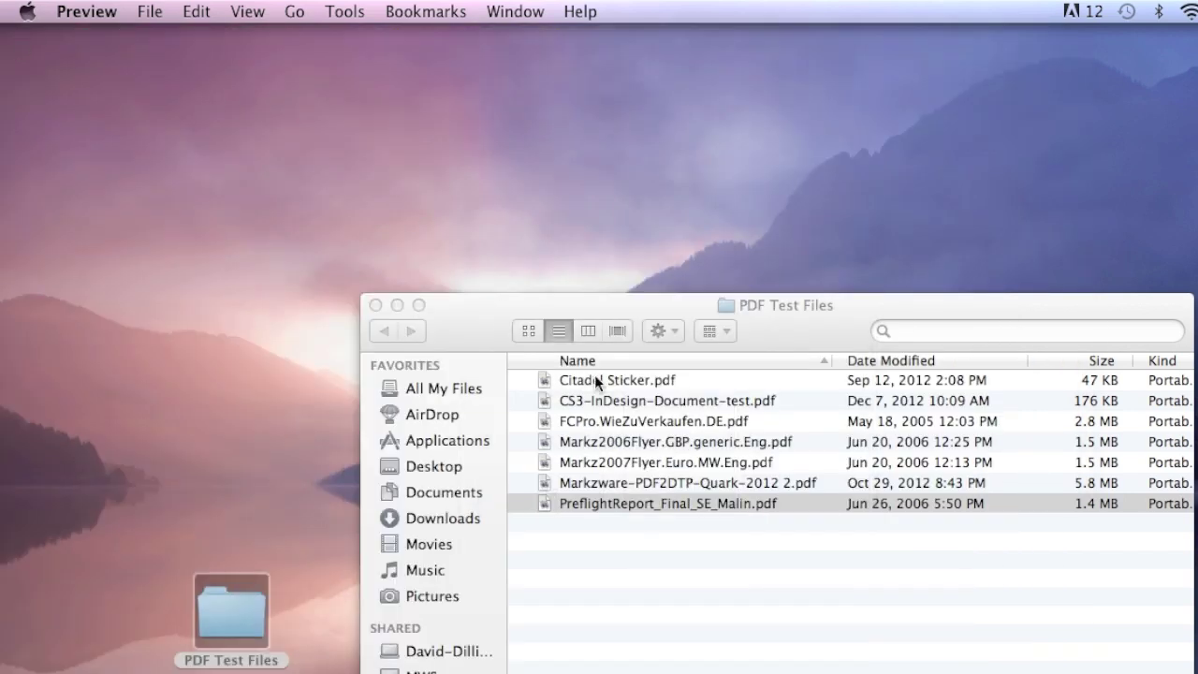
Open the German FlightCheck sales guide PDF and scroll through its pages.
double_click(616, 420)
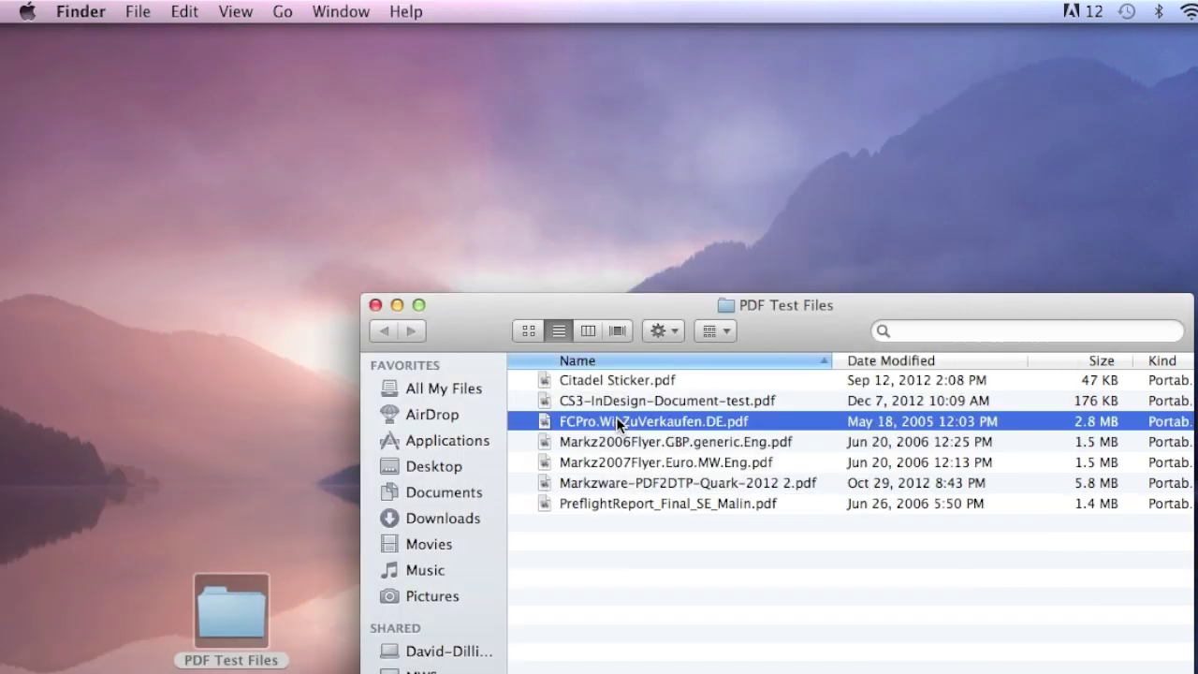
scroll(607, 400, down, 15)
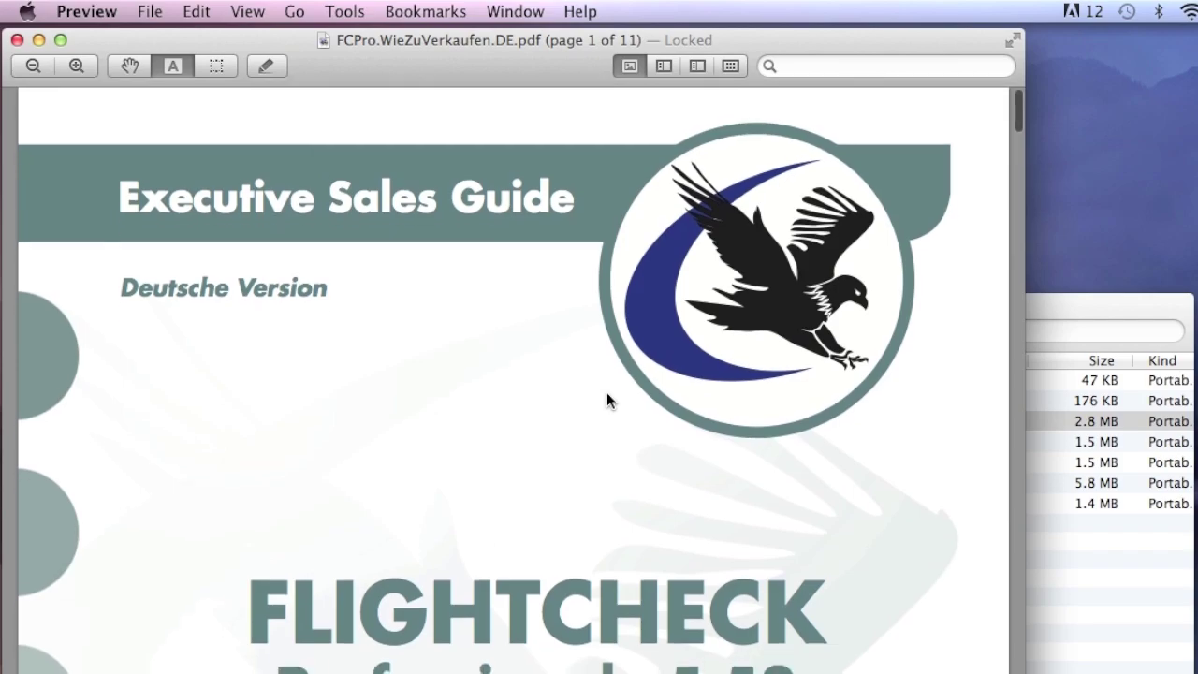
scroll(607, 399, down, 15)
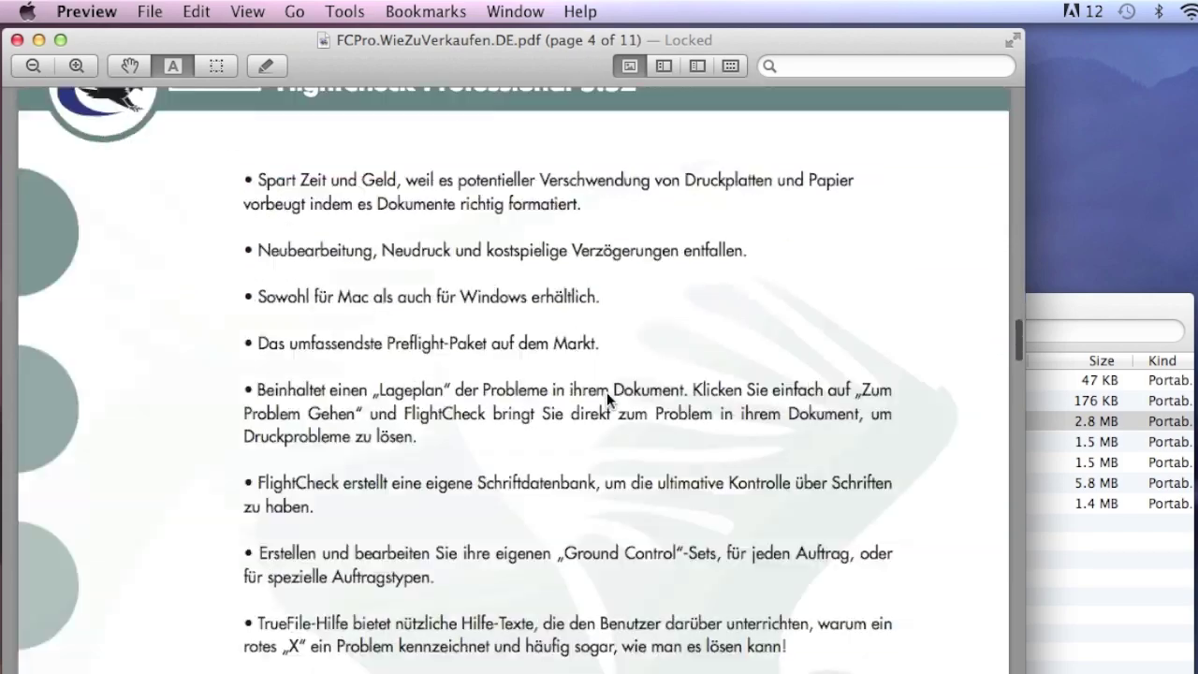
scroll(607, 400, down, 5)
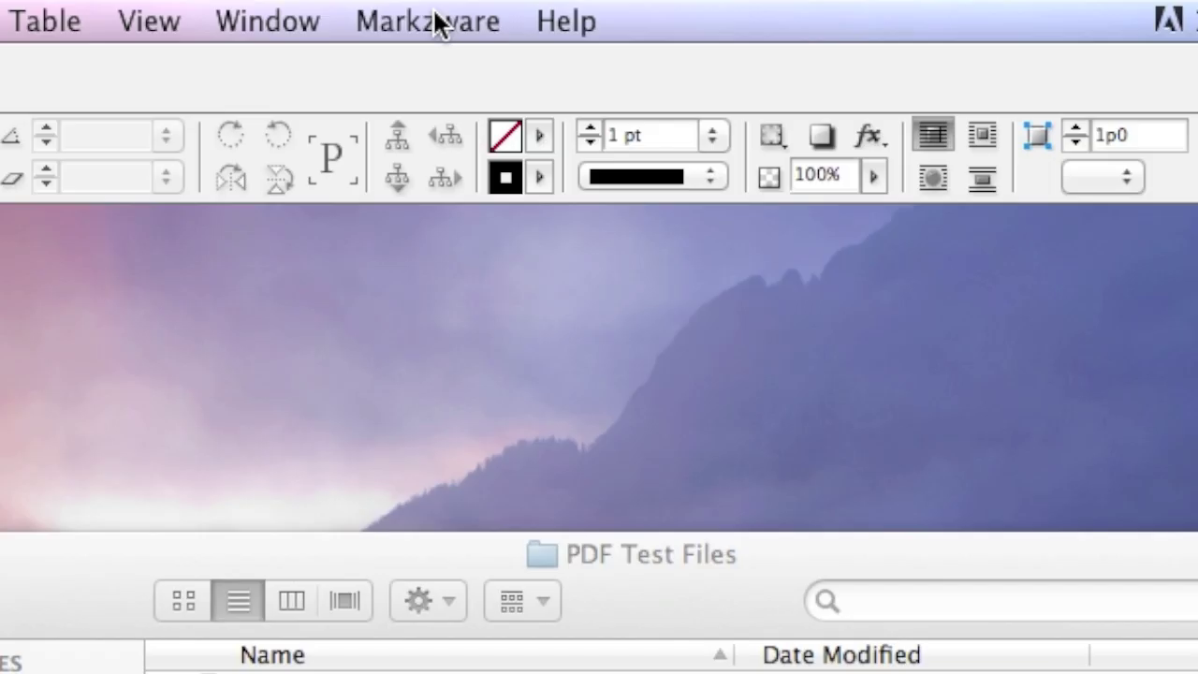
Open Markzware PDF2DTP's Convert PDF chooser and select all seven PDFs in PDF Test Files.
click(794, 14)
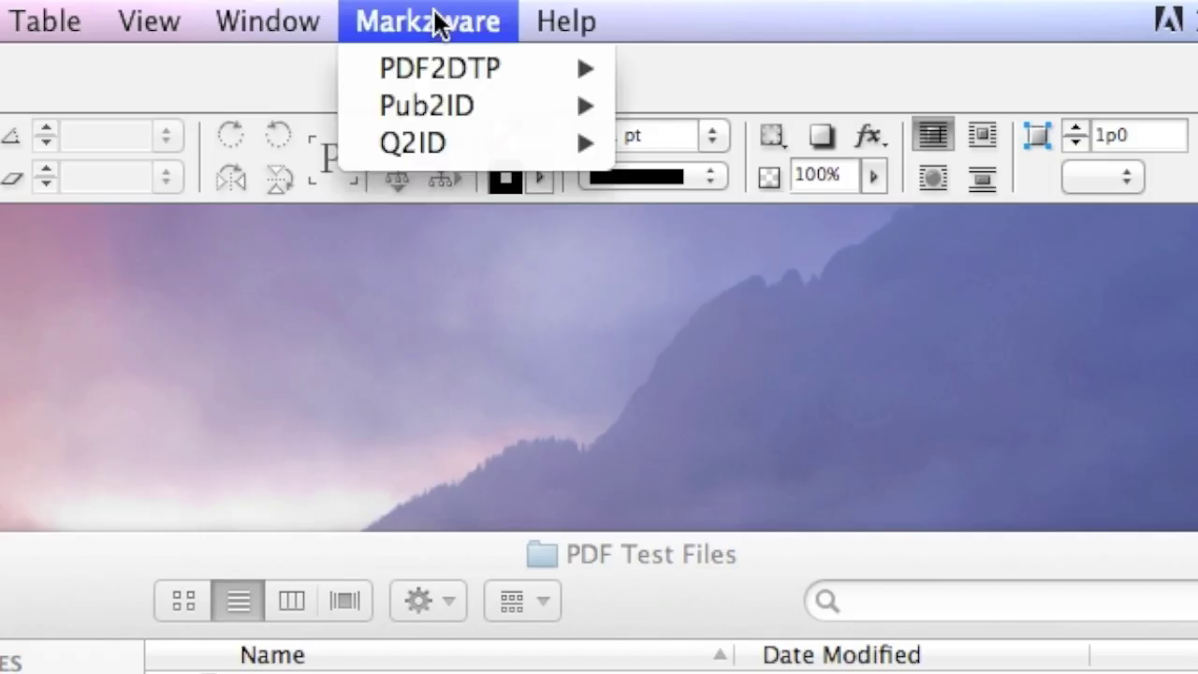
mouse_move(801, 55)
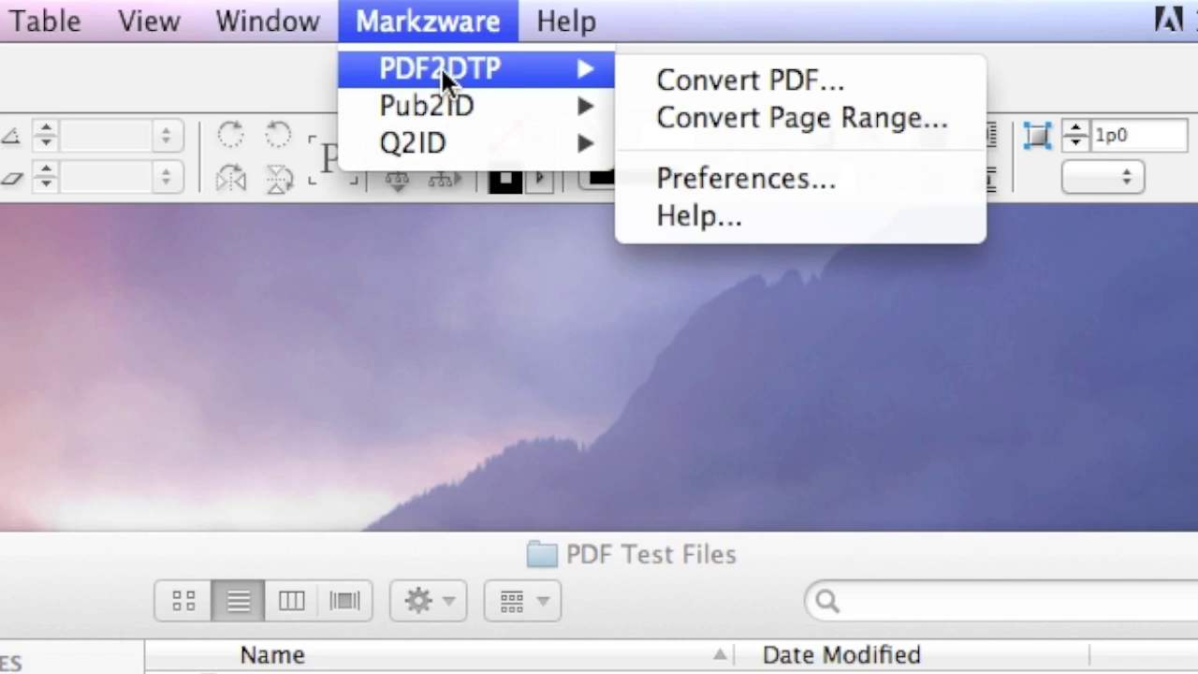
click(685, 79)
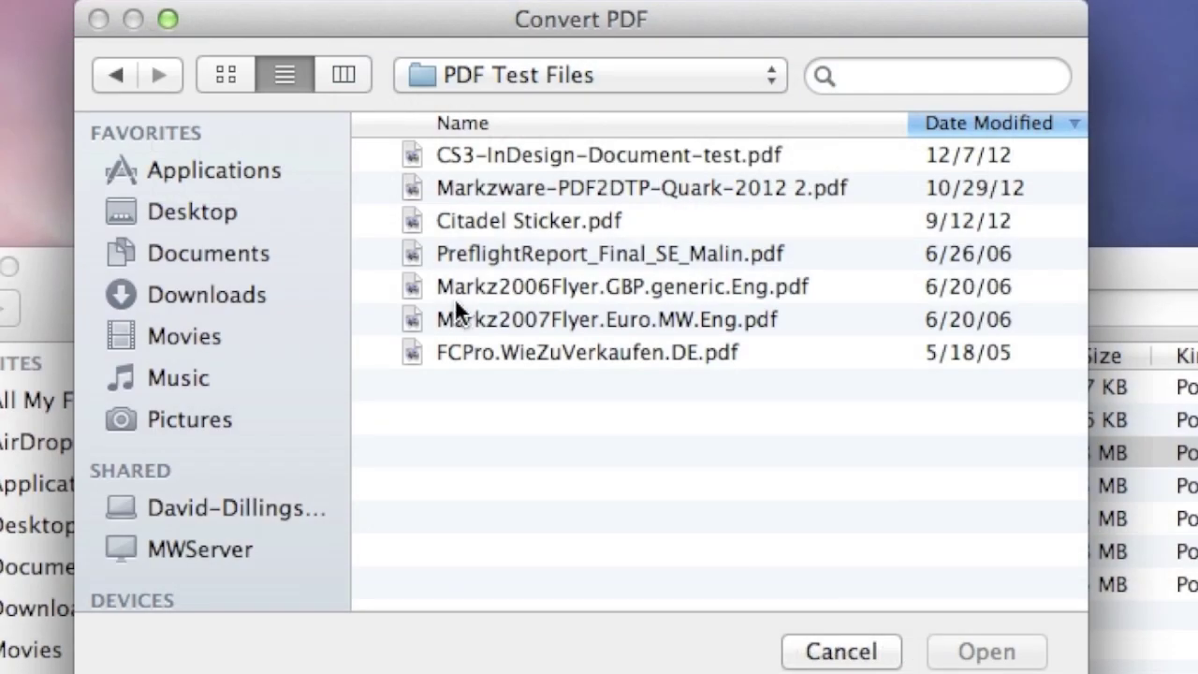
click(495, 151)
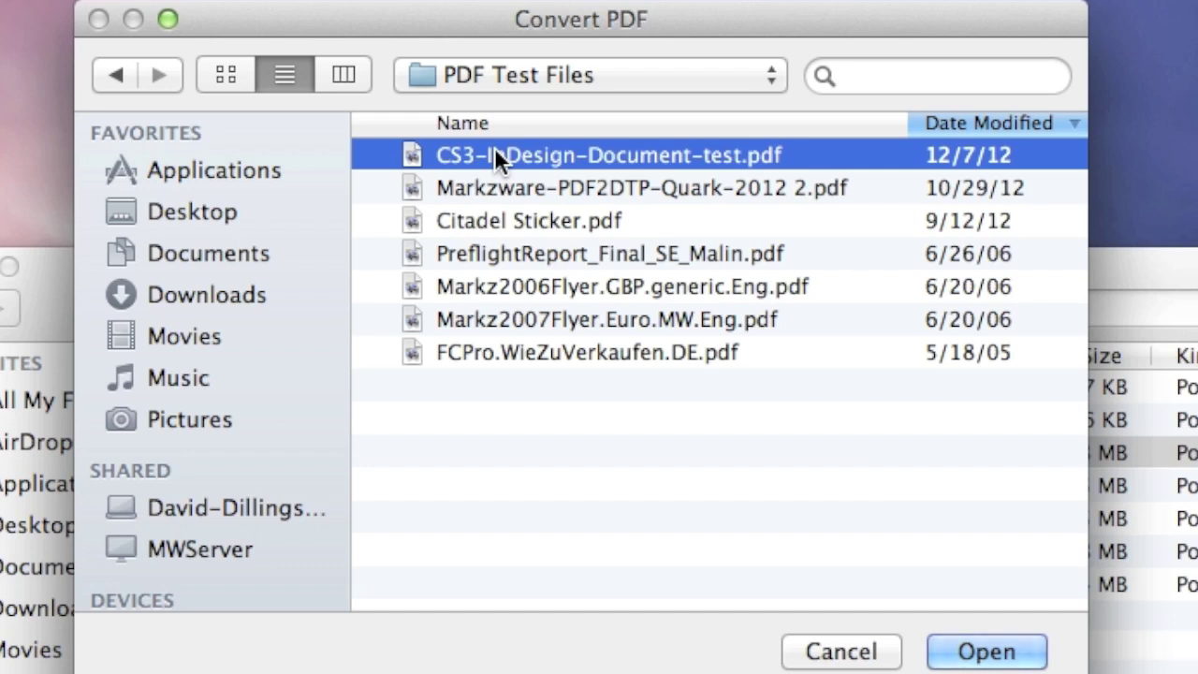
shift+click(513, 284)
shift+click(516, 348)
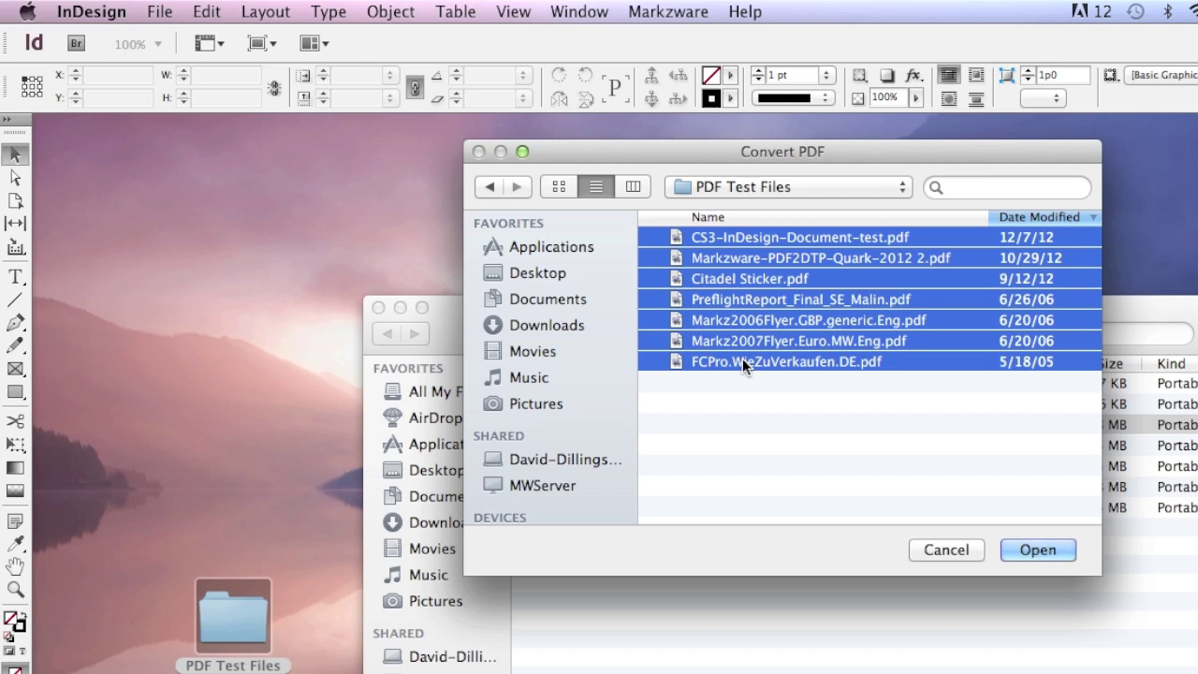
Batch-convert the seven selected PDFs into InDesign documents.
click(1042, 548)
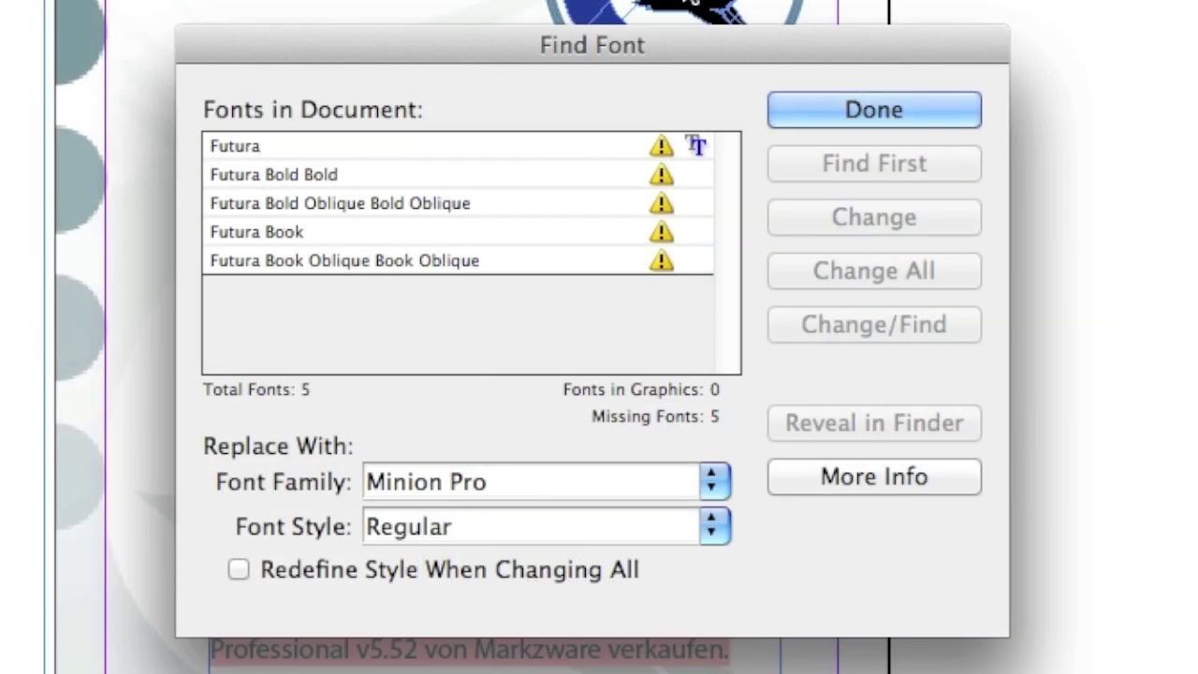
Dismiss the missing-fonts report and look through the converted flyers, preflight report and Citadel Sticker.
click(848, 108)
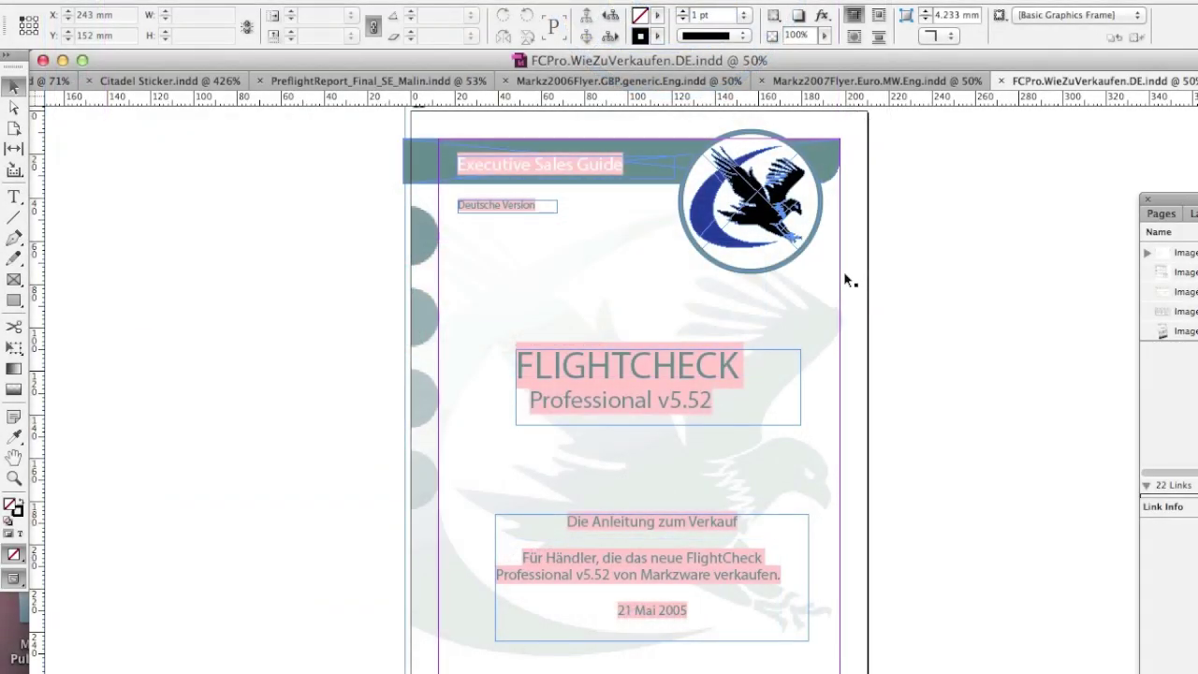
click(844, 85)
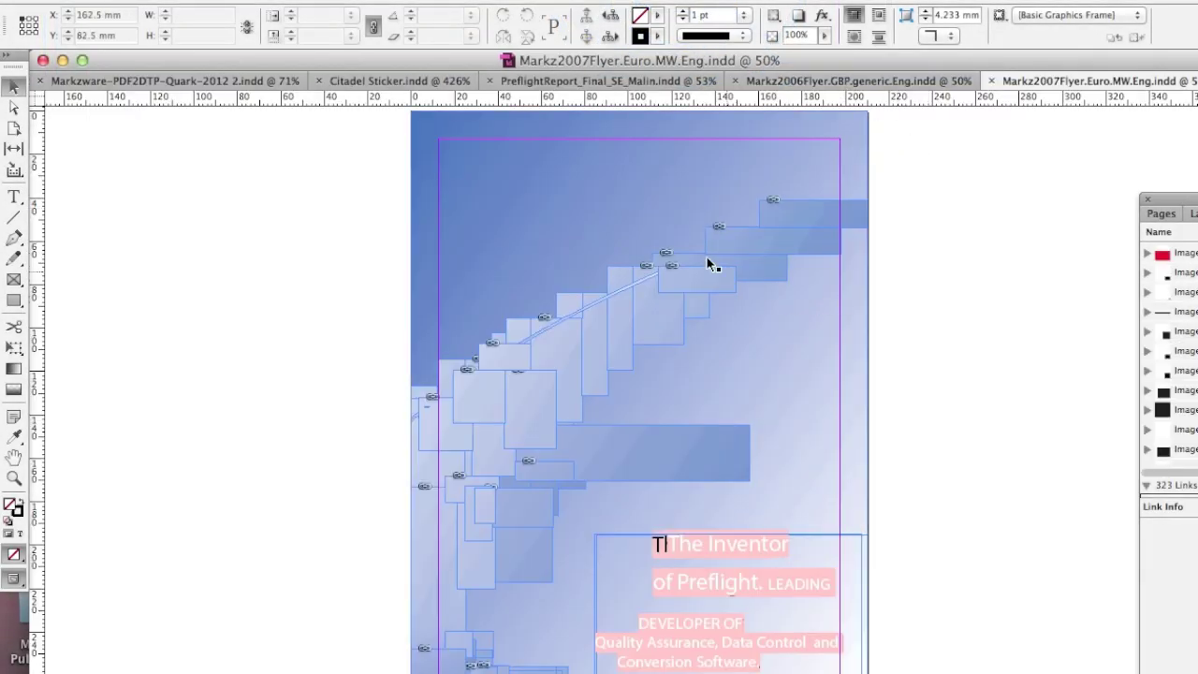
click(767, 81)
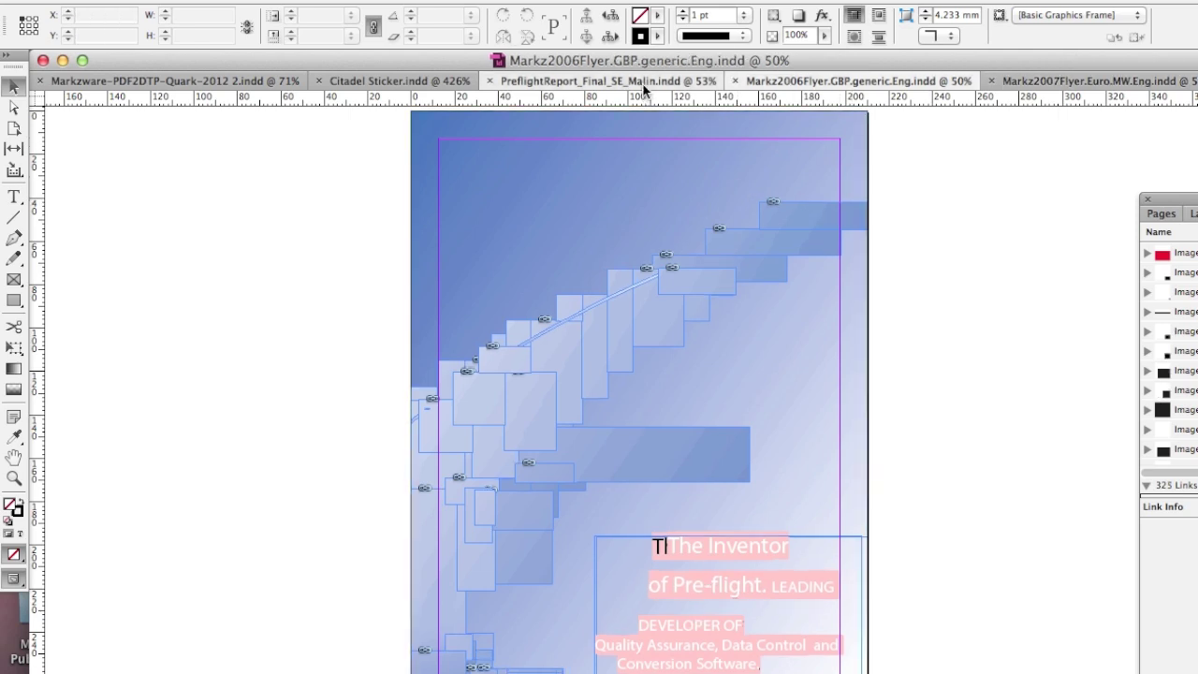
click(642, 82)
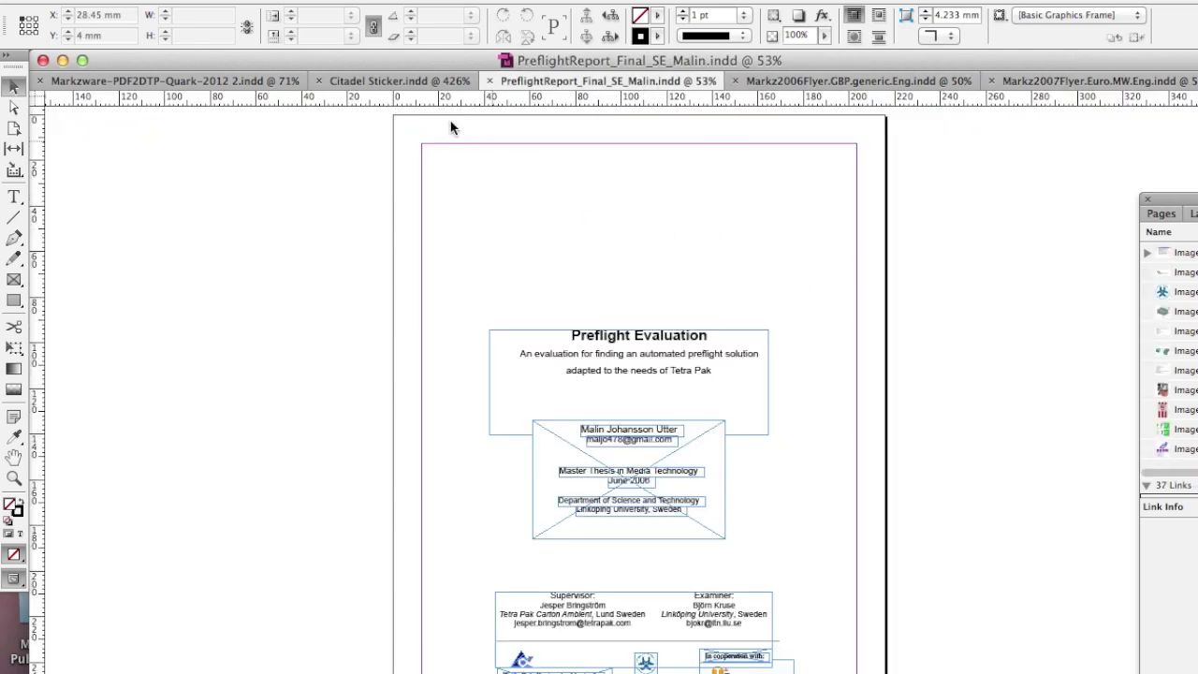
click(413, 83)
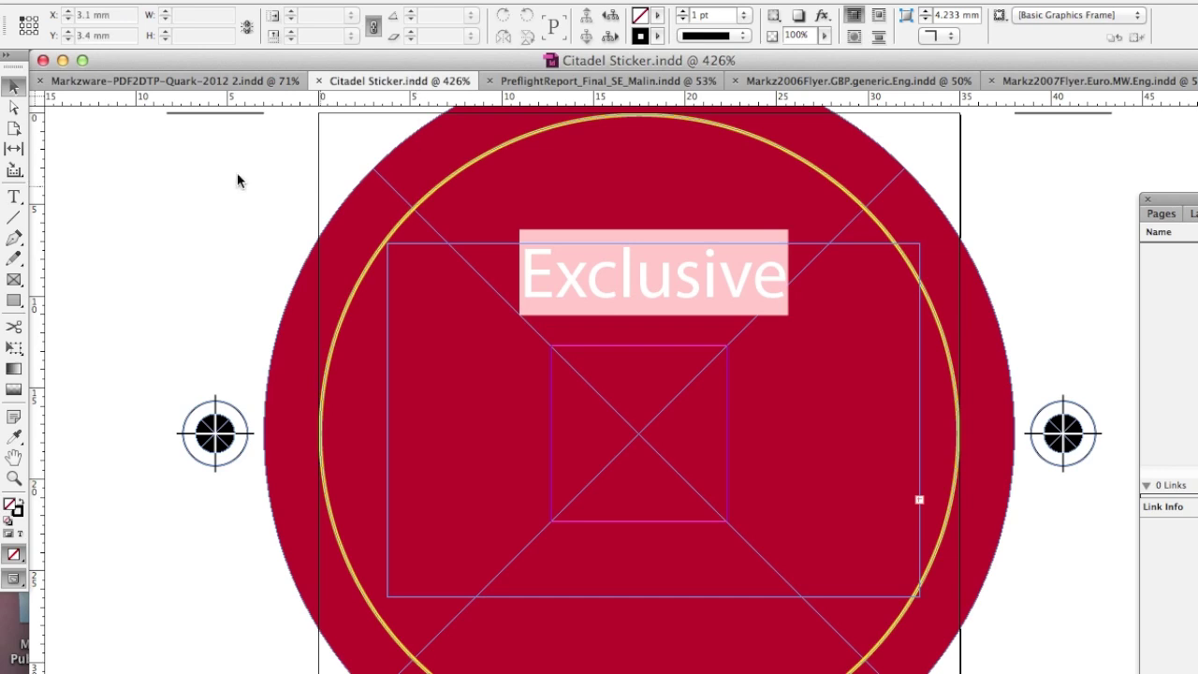
Scroll through the converted Markzware-PDF2DTP-Quark-2012 2 document's pages.
click(131, 82)
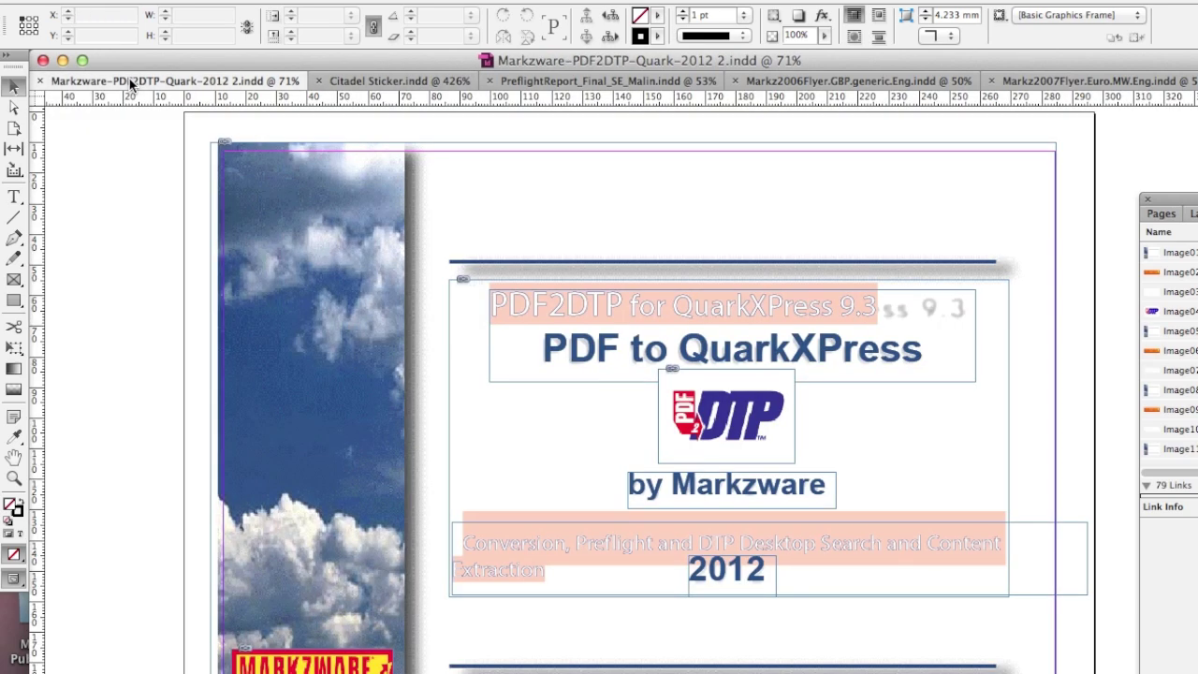
scroll(415, 216, down, 15)
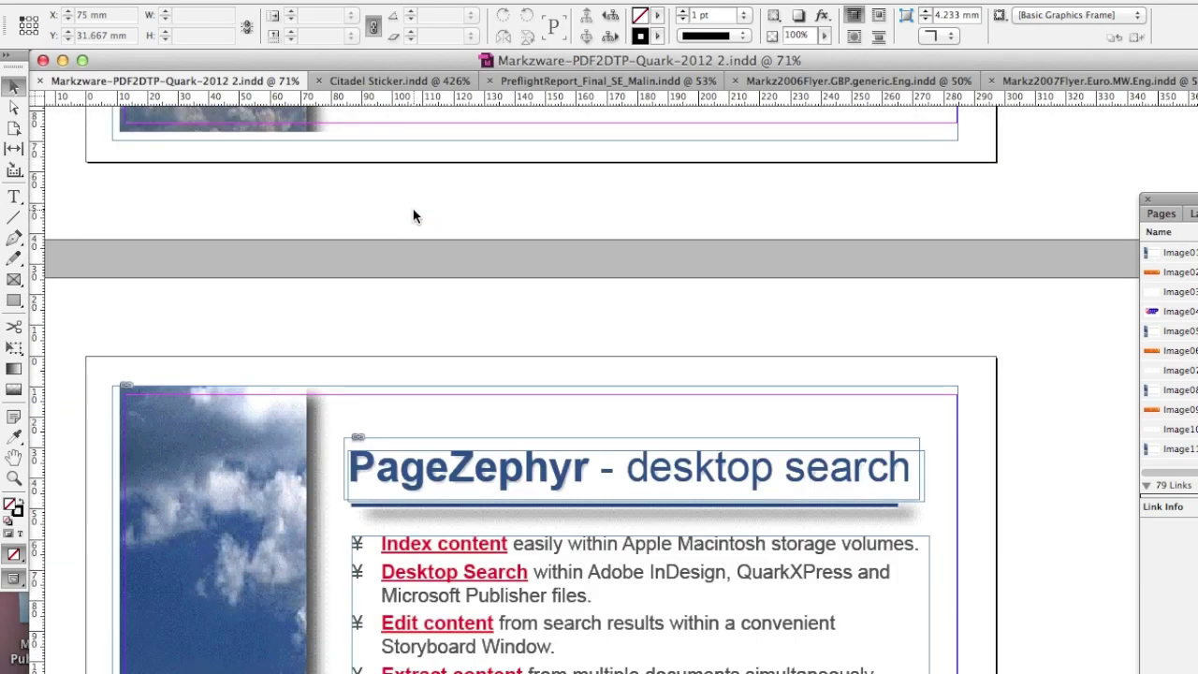
scroll(416, 216, down, 20)
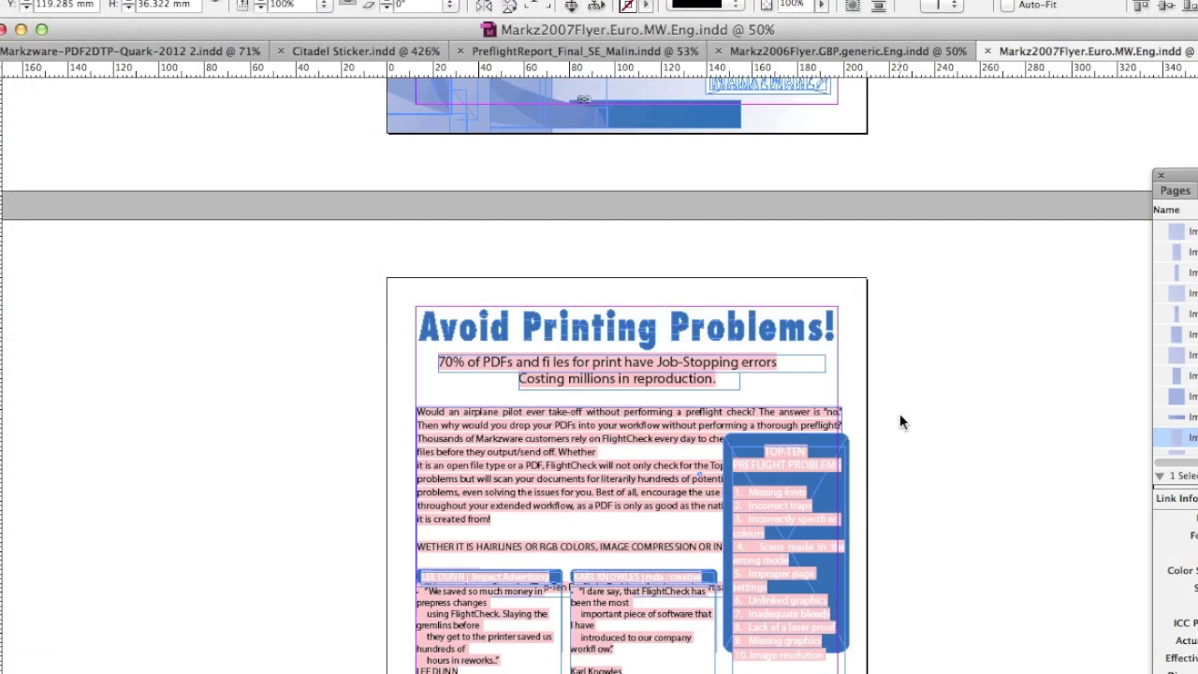
Edit the flyer's subheadline so 70% reads 79%.
scroll(899, 422, down, 3)
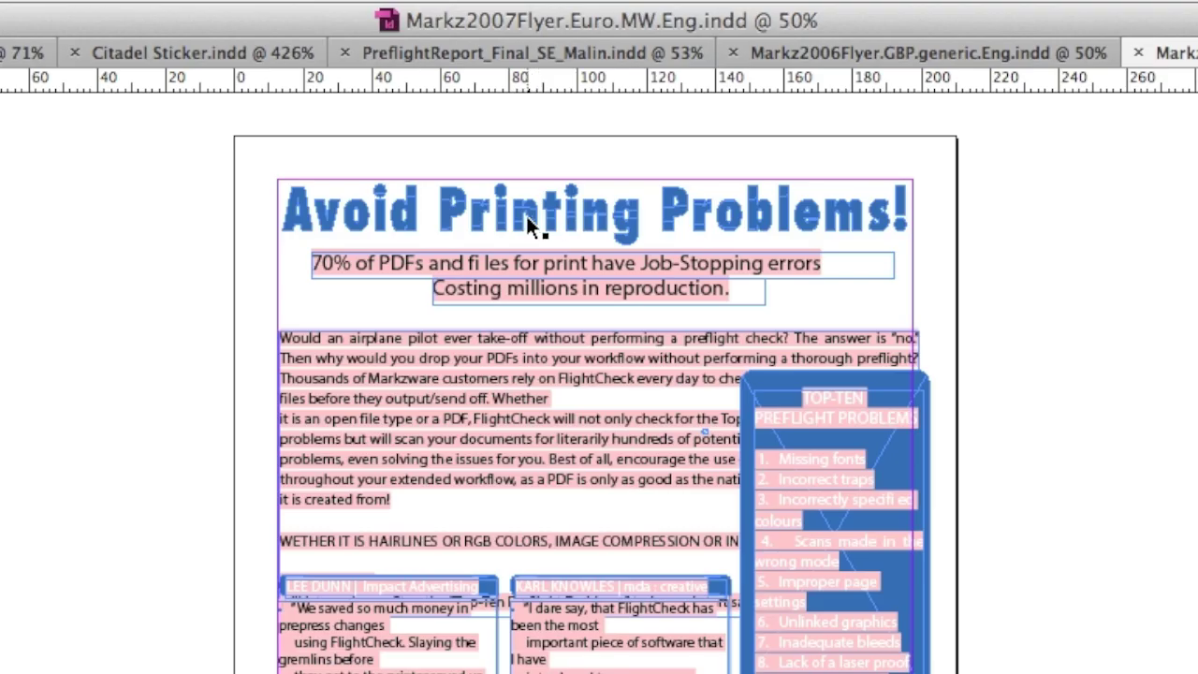
double_click(393, 262)
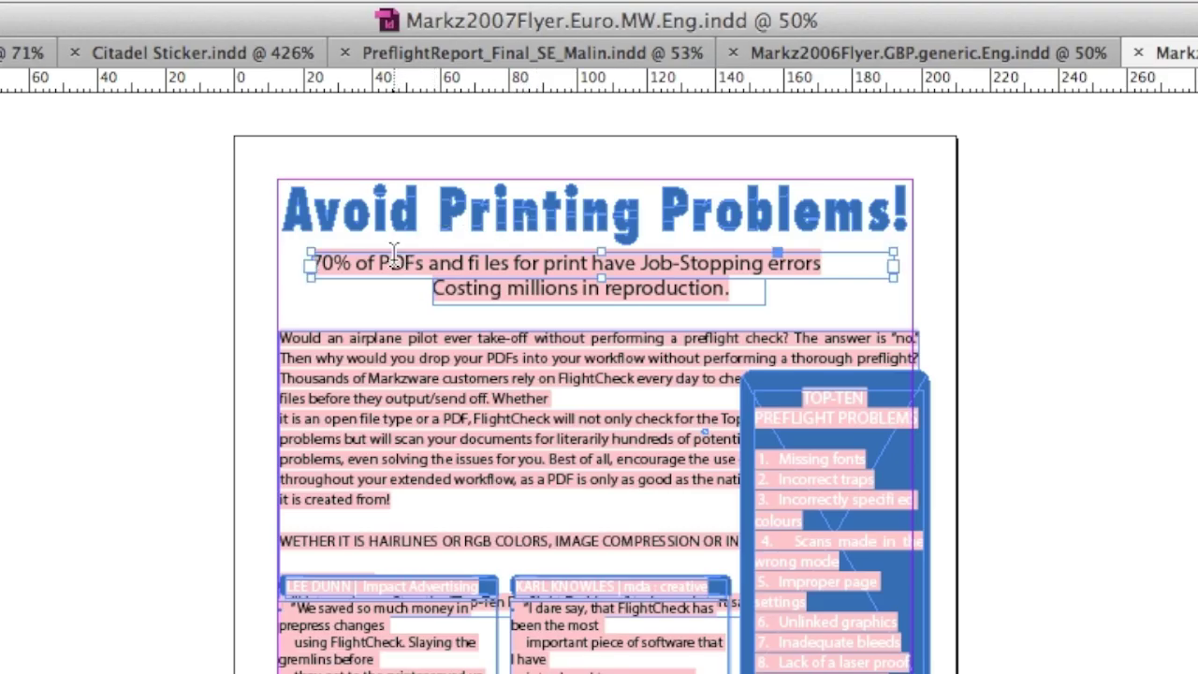
click(334, 265)
key(BackSpace)
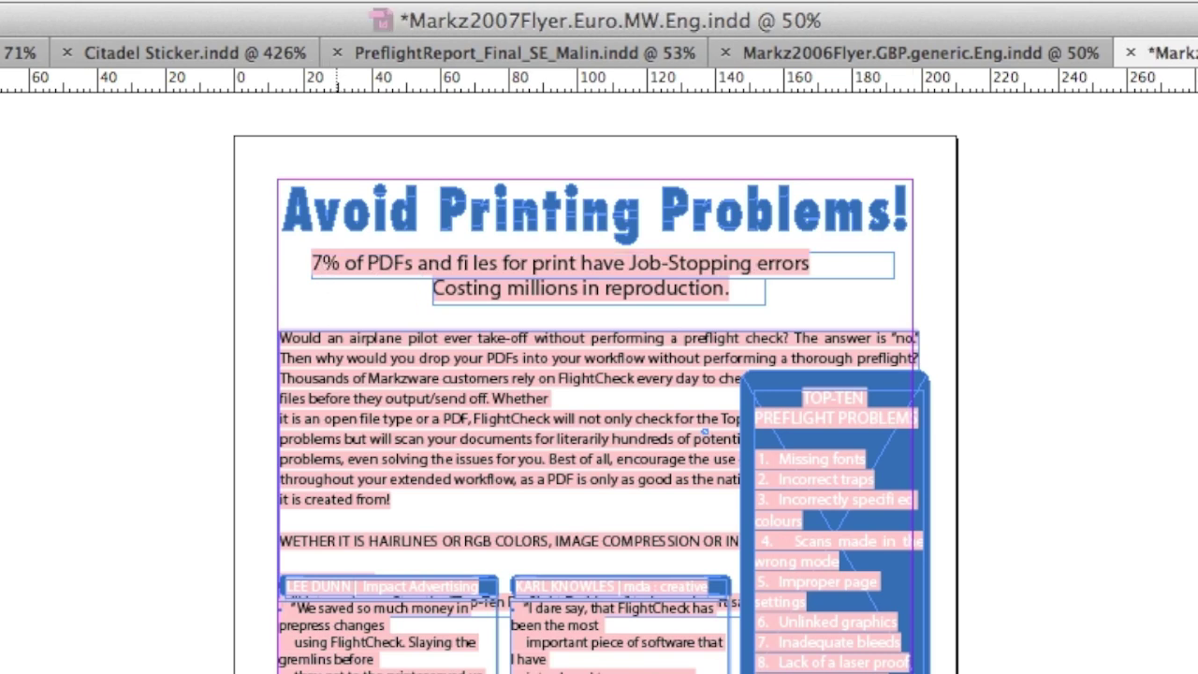
text(9)
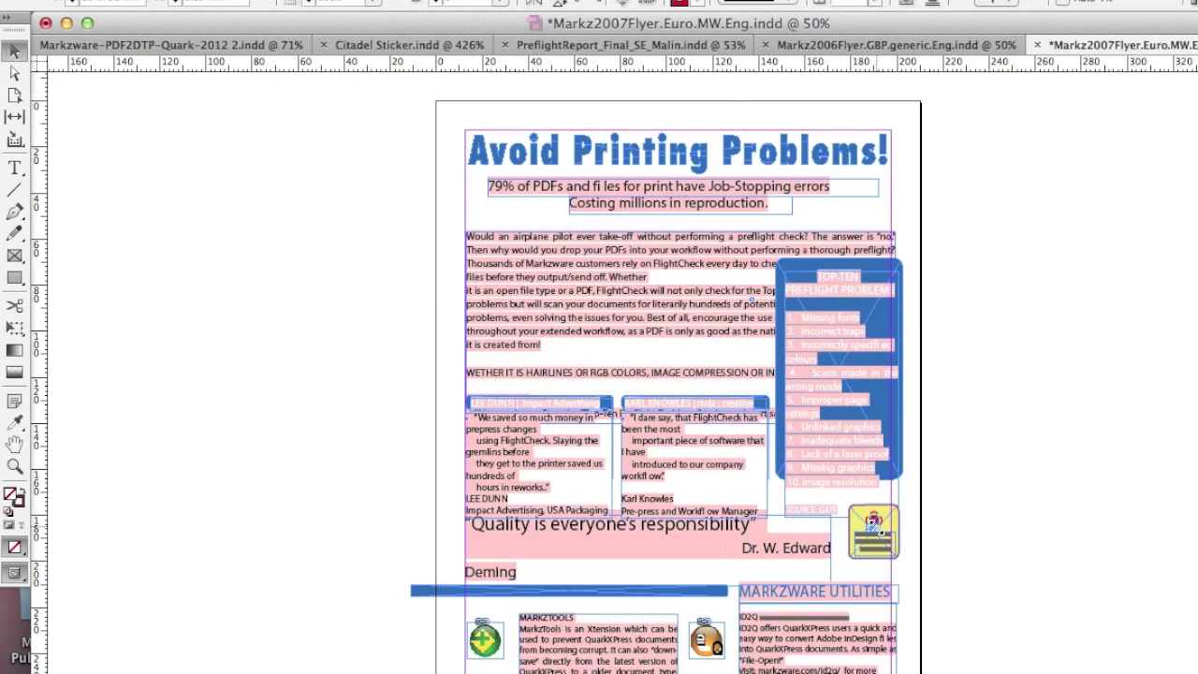
Delete the yellow graphic's image, review the preflight report, and return to the Quark-2012 2 document.
click(878, 532)
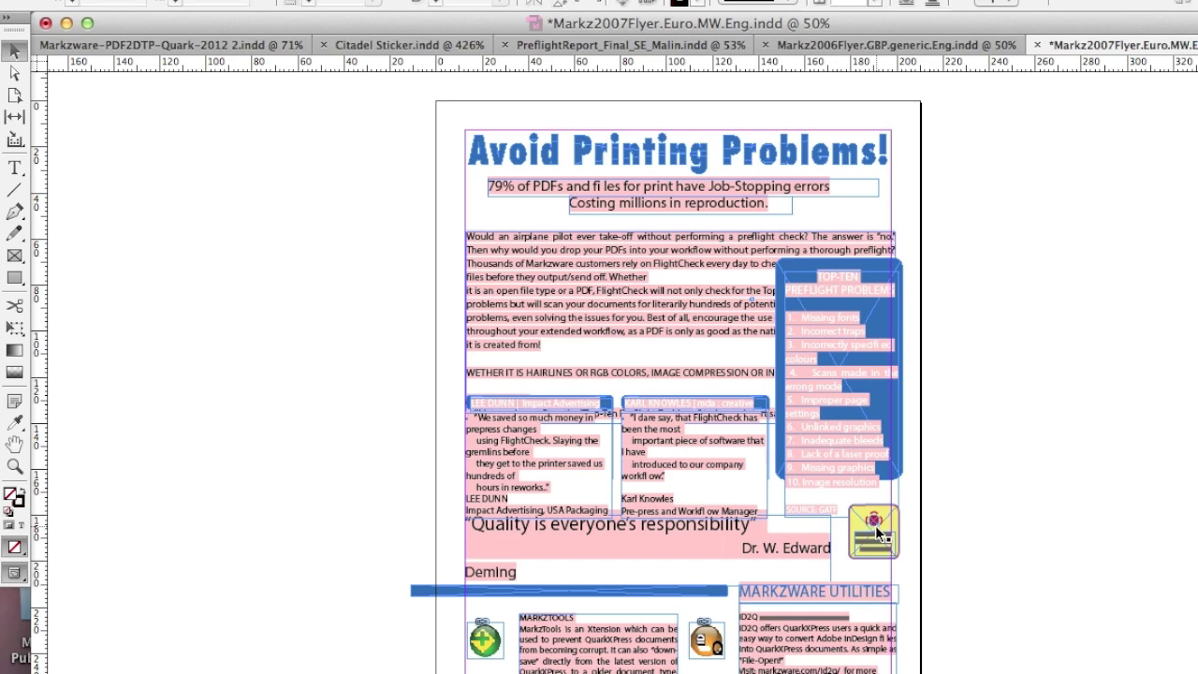
key(Delete)
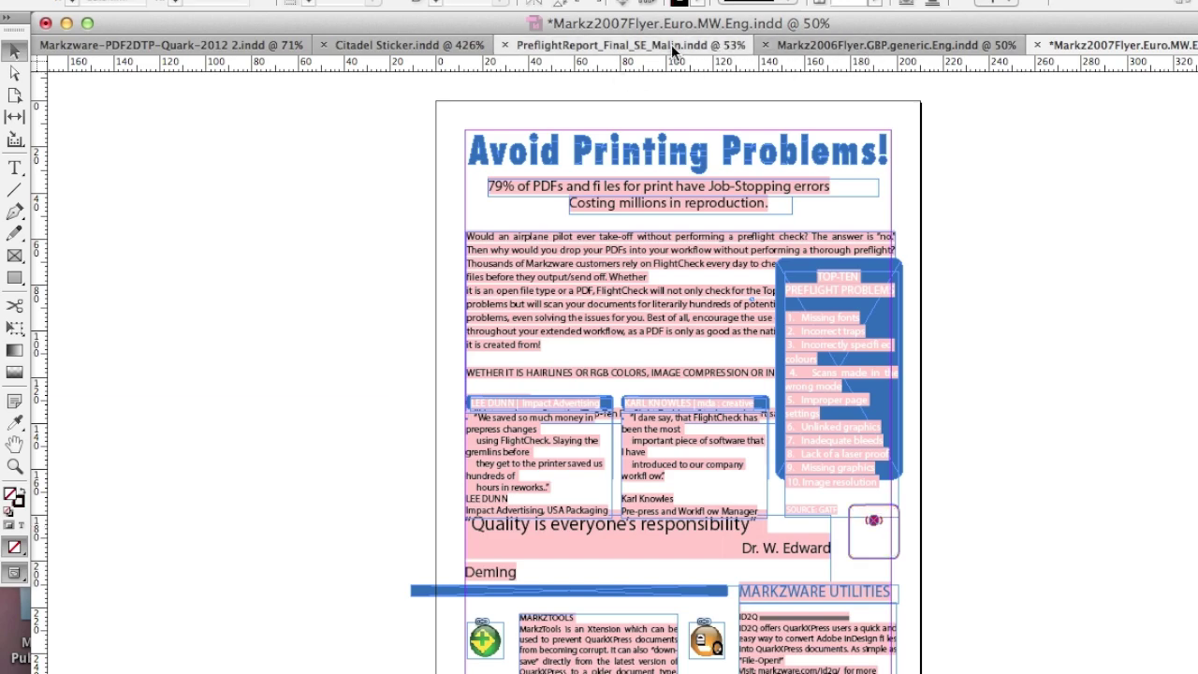
click(671, 44)
scroll(665, 281, up, 2)
scroll(665, 281, down, 15)
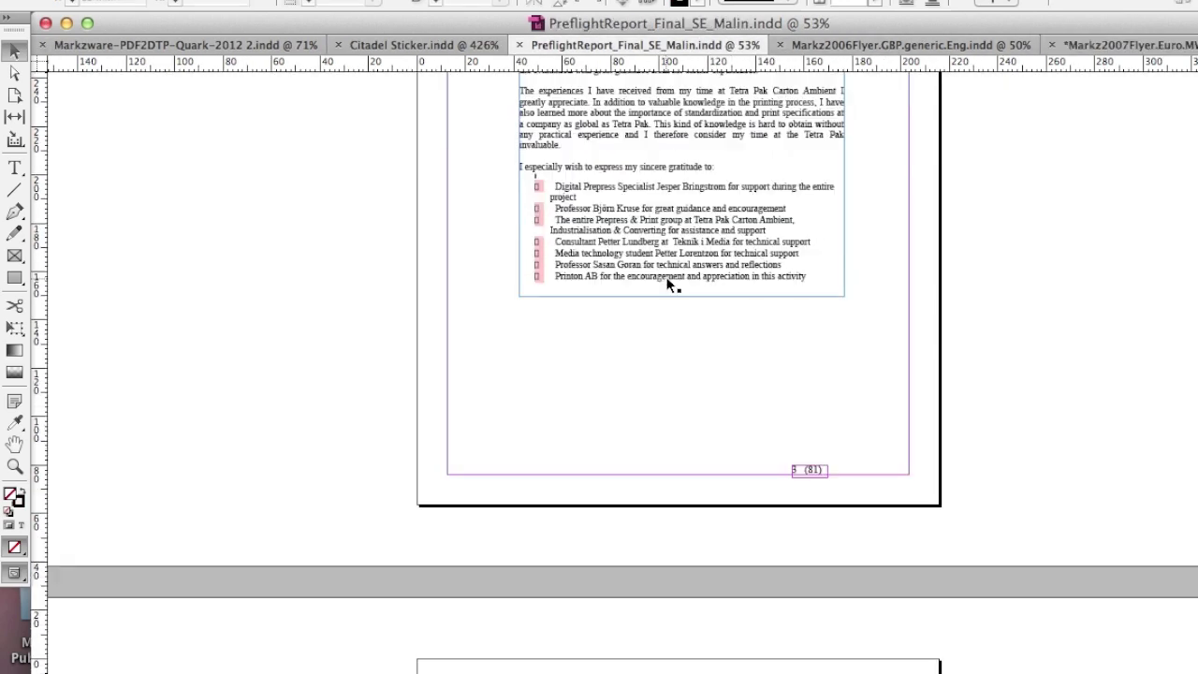
scroll(667, 284, down, 20)
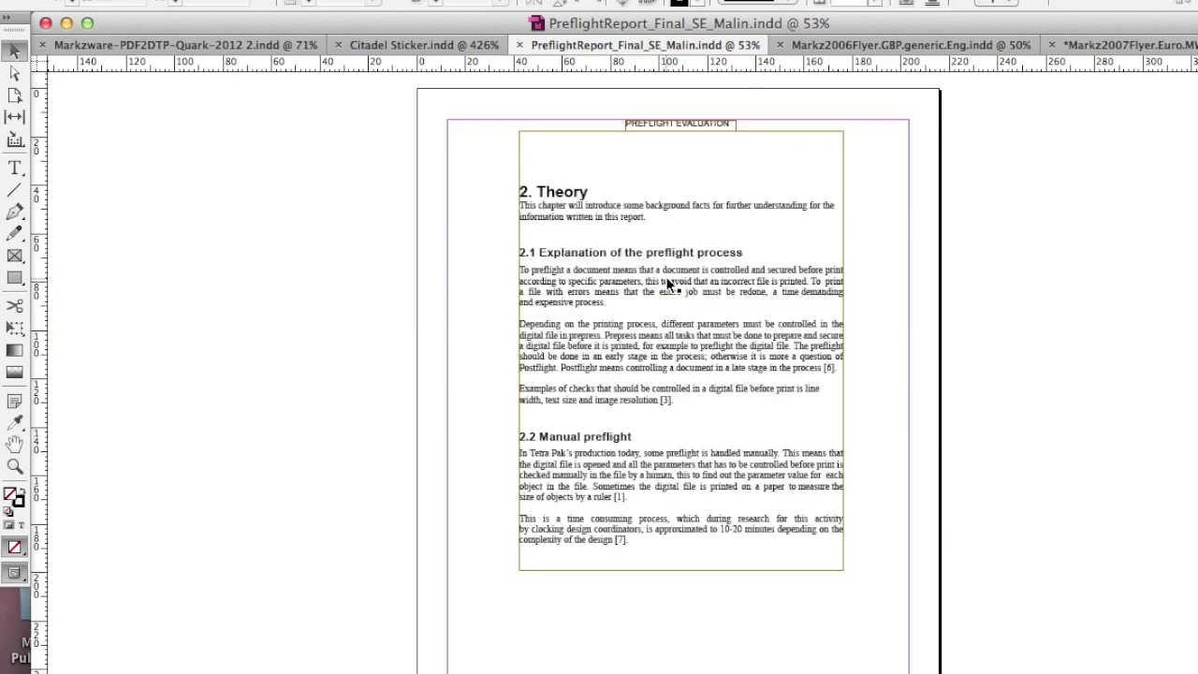
scroll(667, 283, down, 5)
scroll(667, 283, up, 20)
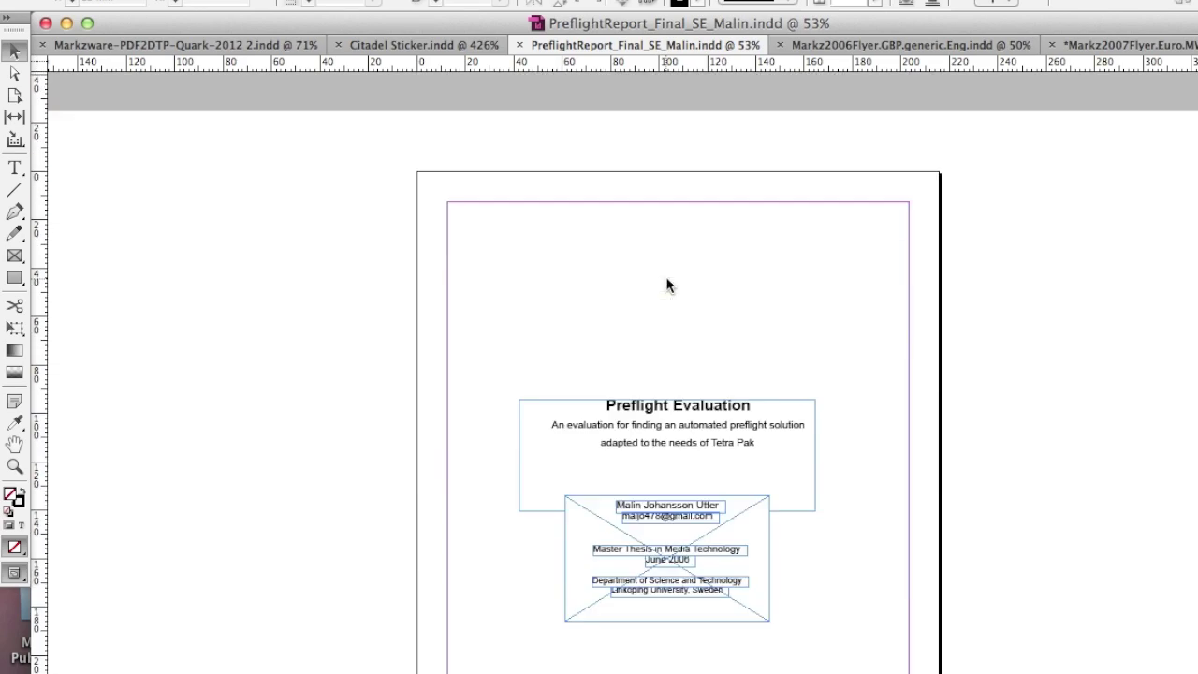
click(164, 49)
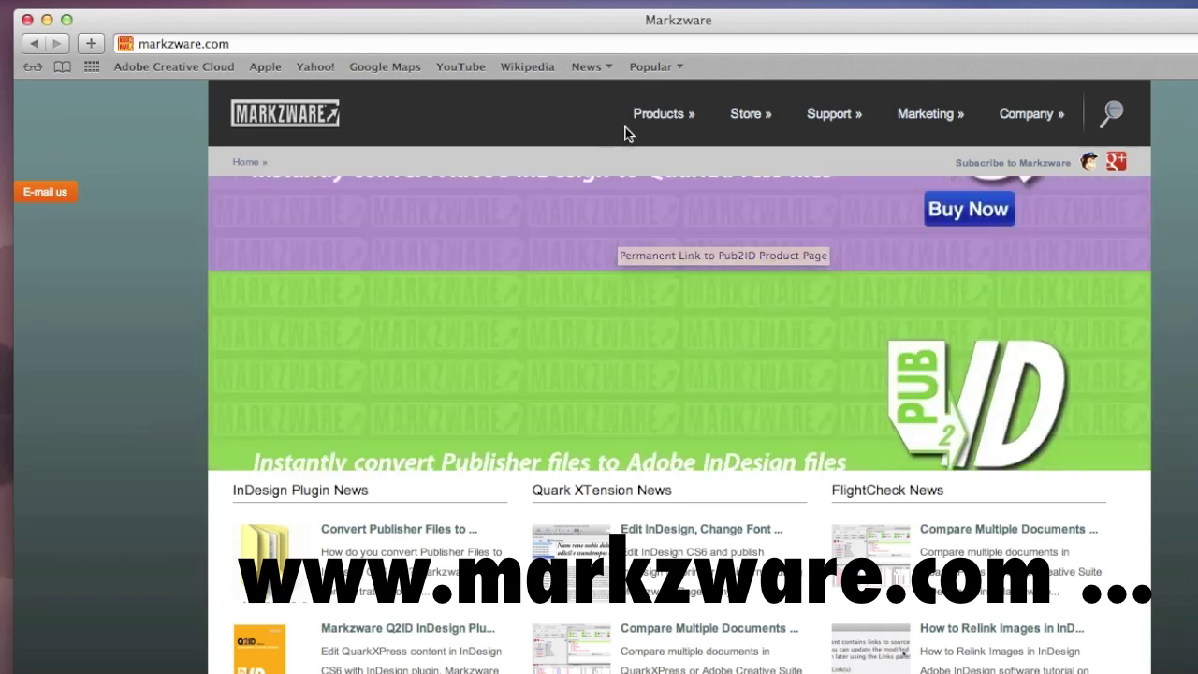
Open PDF2DTP from the Products menu and scroll through its features and system requirements.
mouse_move(631, 121)
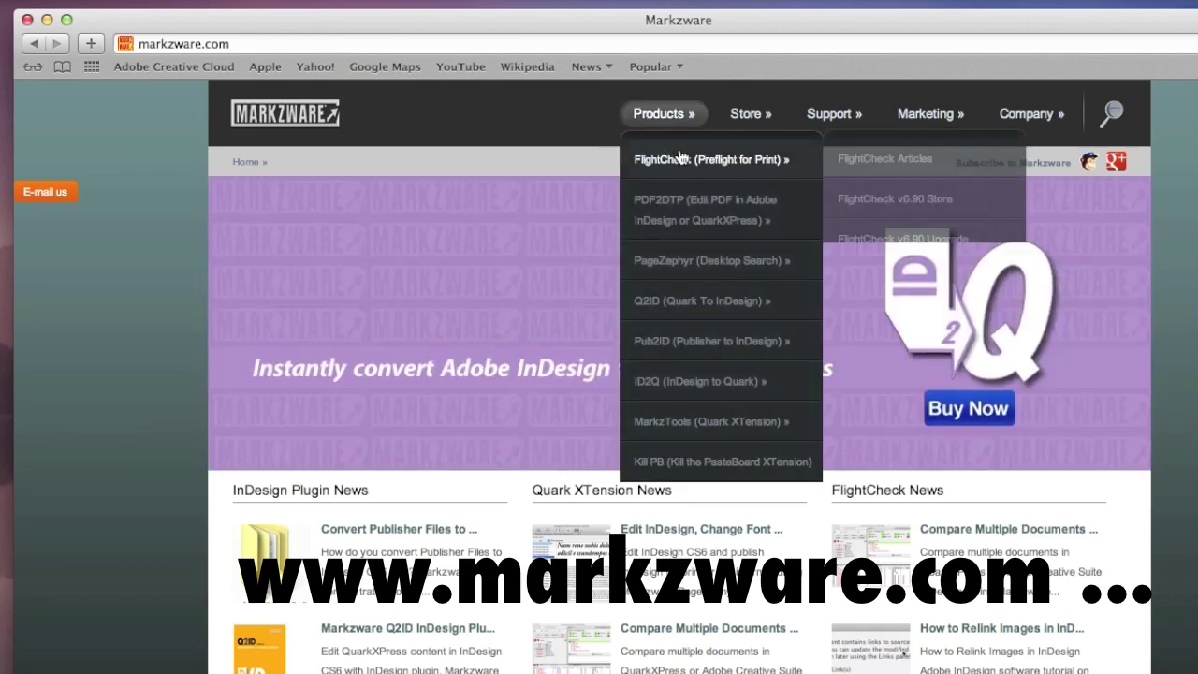
click(686, 205)
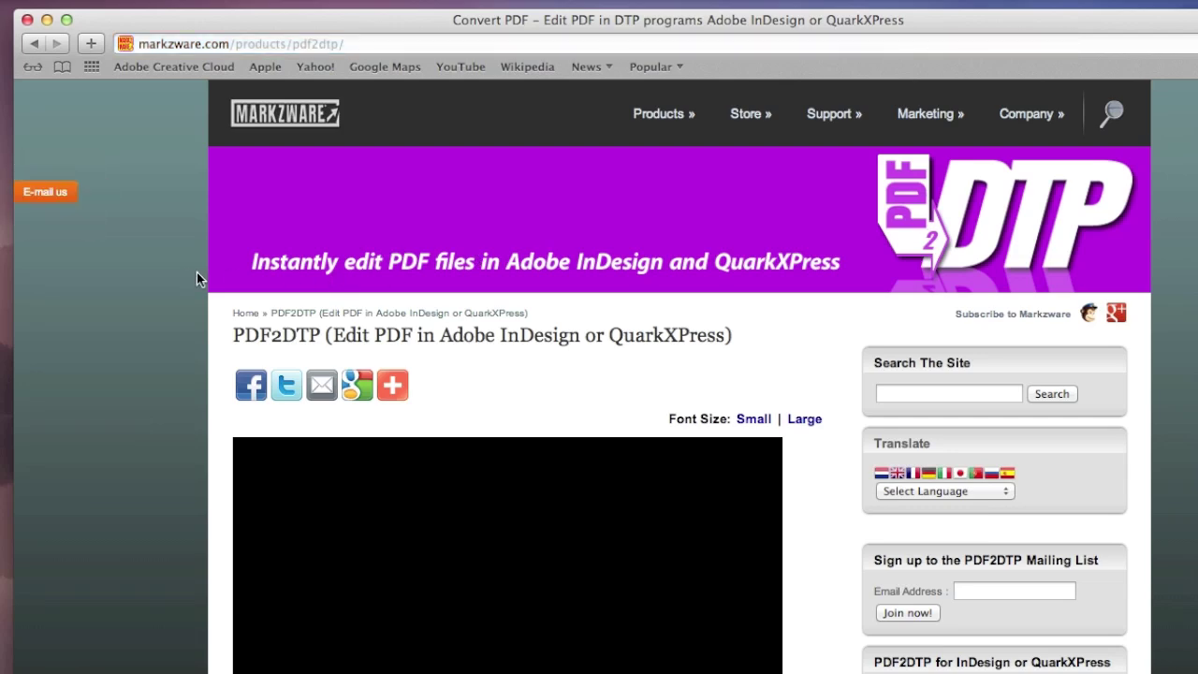
scroll(196, 272, down, 3)
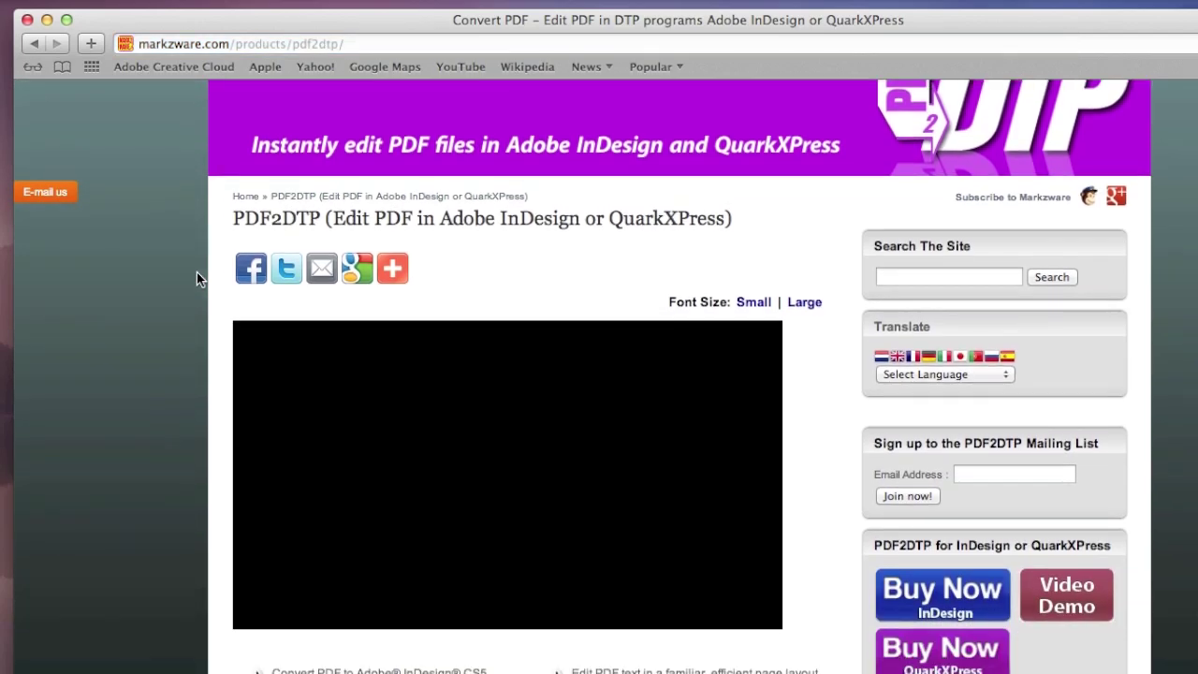
scroll(197, 273, down, 3)
scroll(197, 273, down, 3)
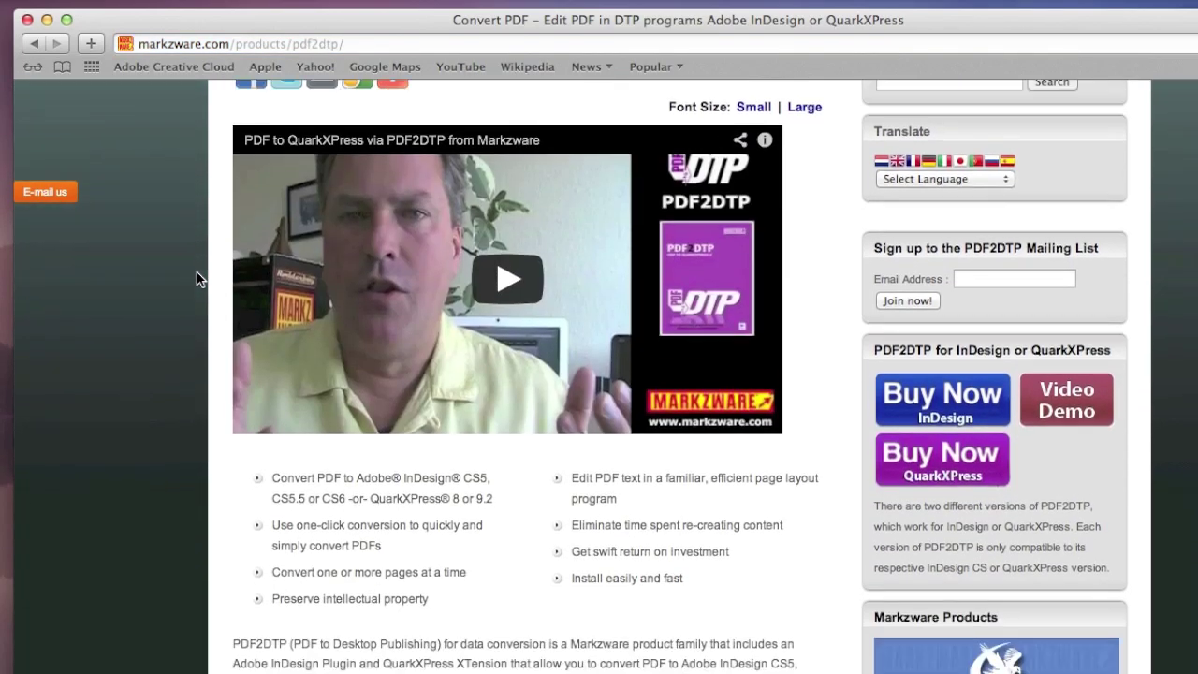
scroll(196, 272, down, 4)
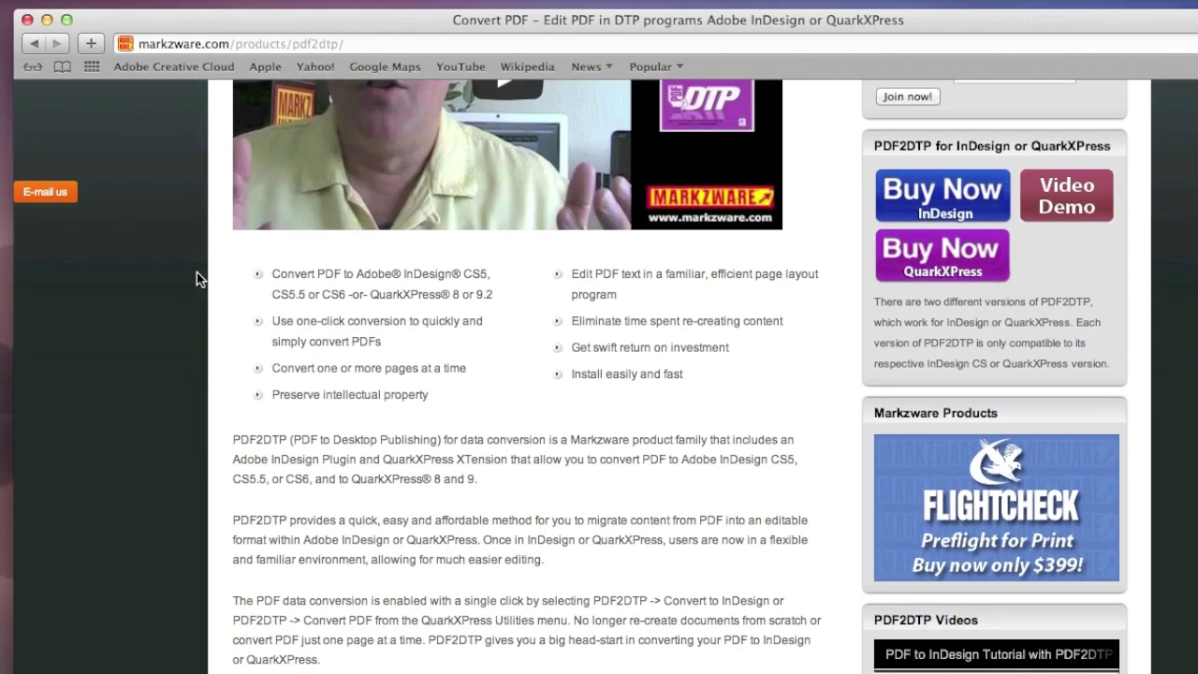
scroll(197, 272, down, 4)
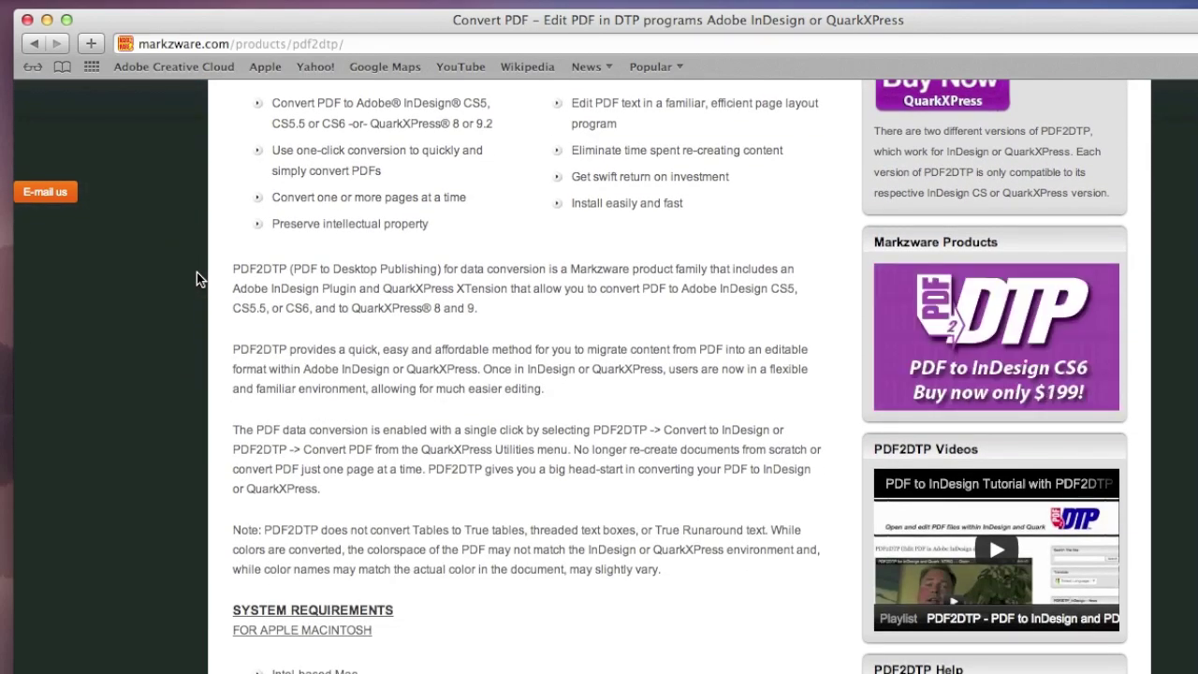
scroll(196, 272, down, 3)
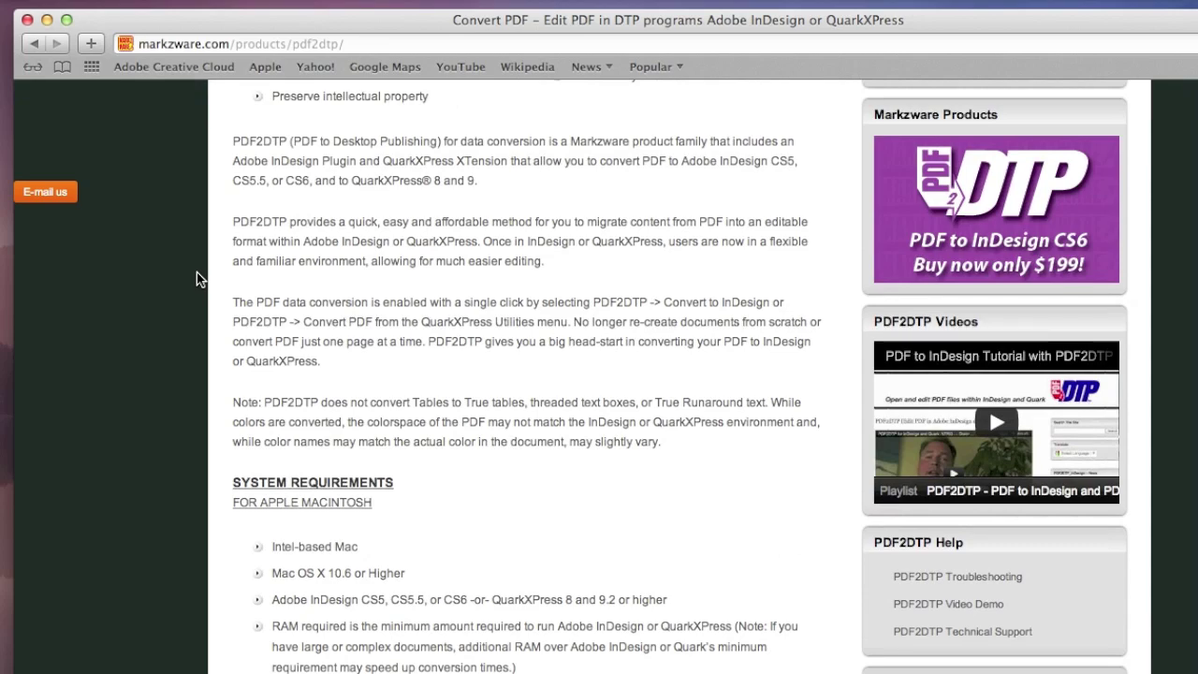
scroll(197, 272, down, 5)
scroll(196, 272, up, 11)
scroll(197, 272, up, 12)
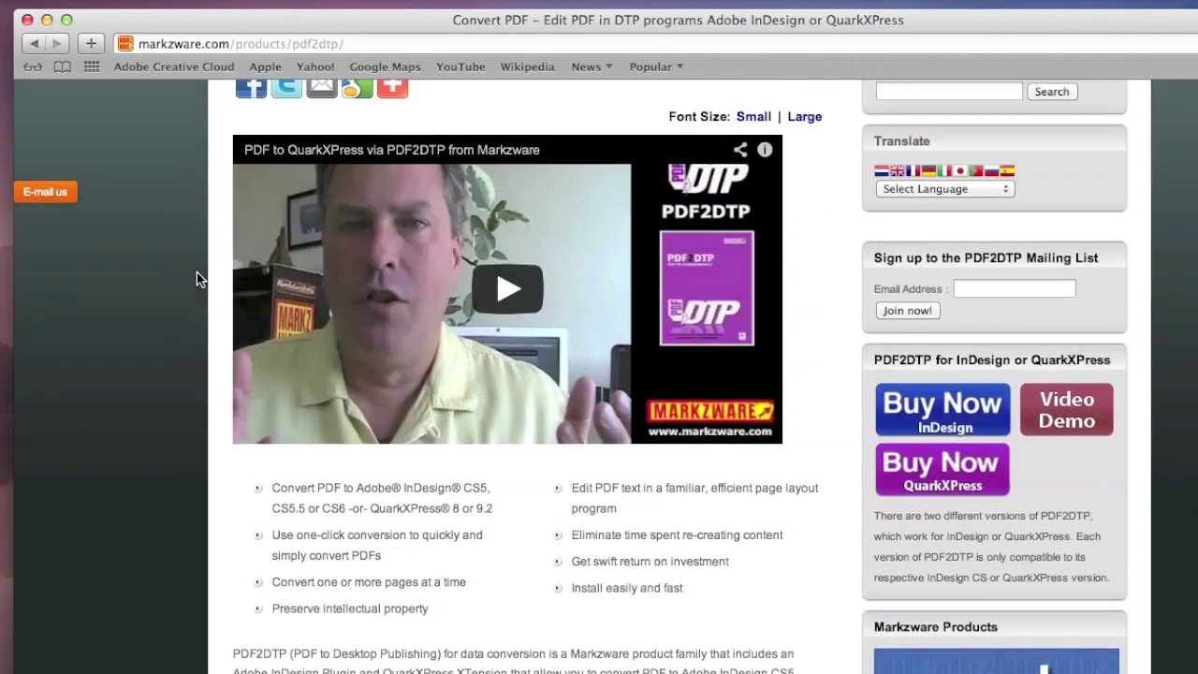